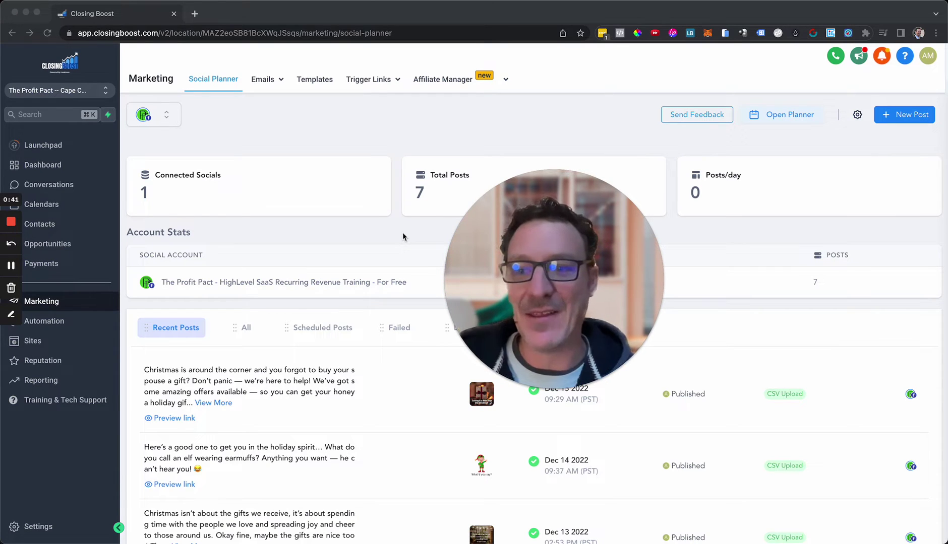
Reach the Social Planner's connected social accounts settings.
click(41, 303)
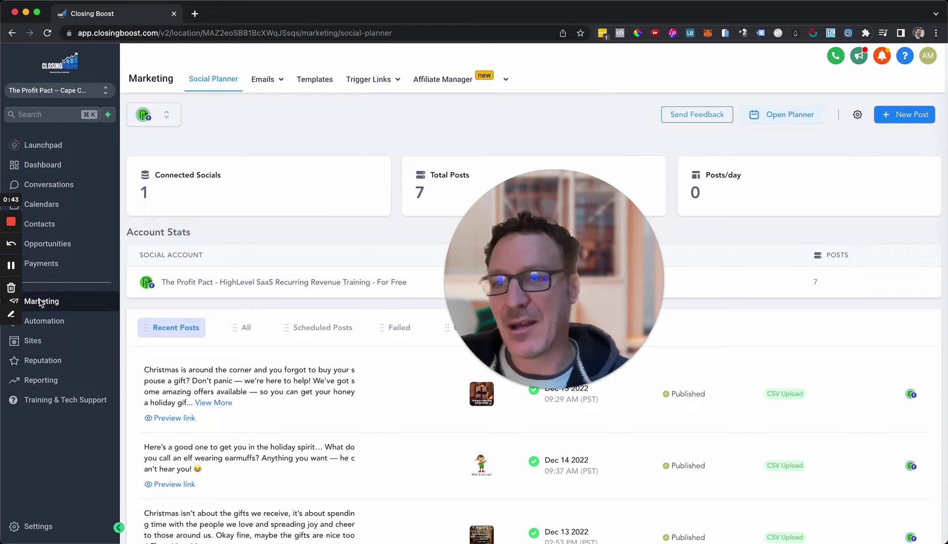
click(43, 326)
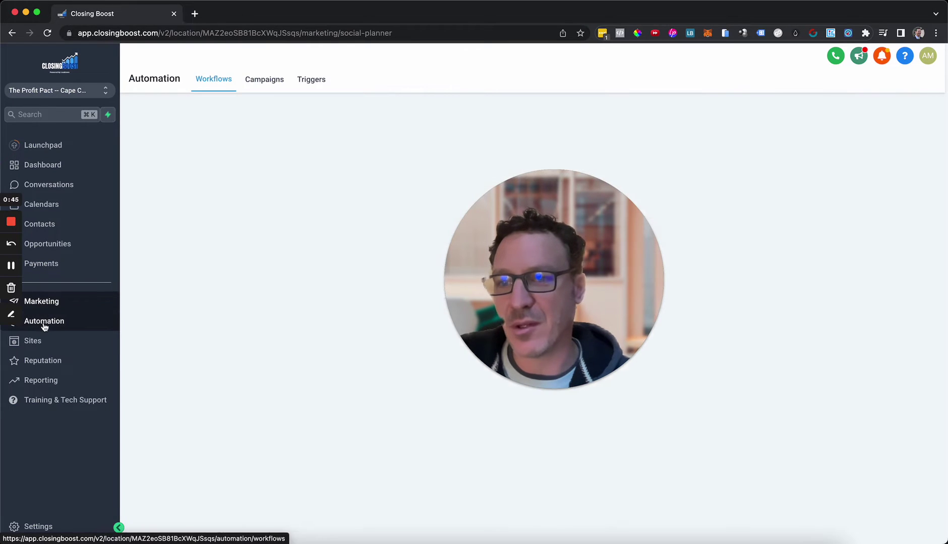
click(41, 301)
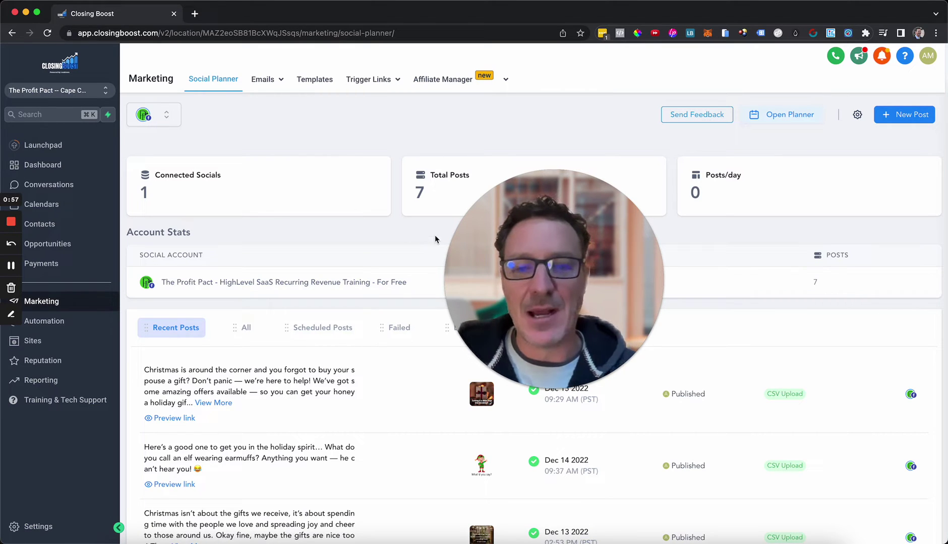
click(858, 116)
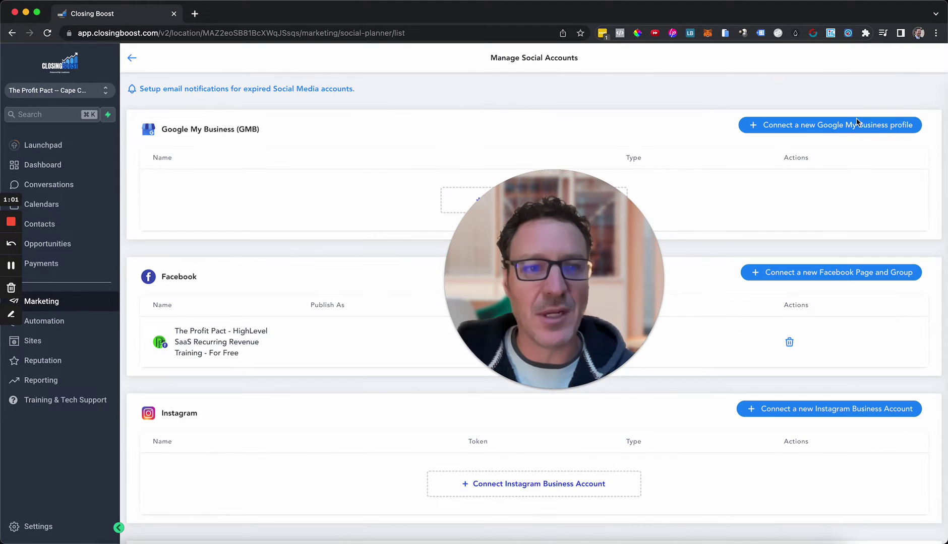
scroll(713, 404, down, 6)
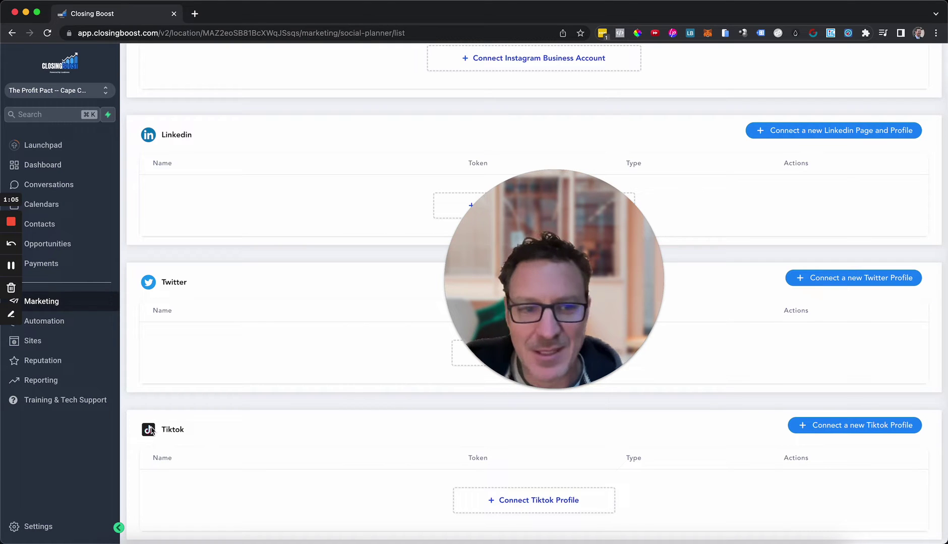
Connect a new TikTok profile as an Individual account and authorize Lead Connector access.
click(850, 429)
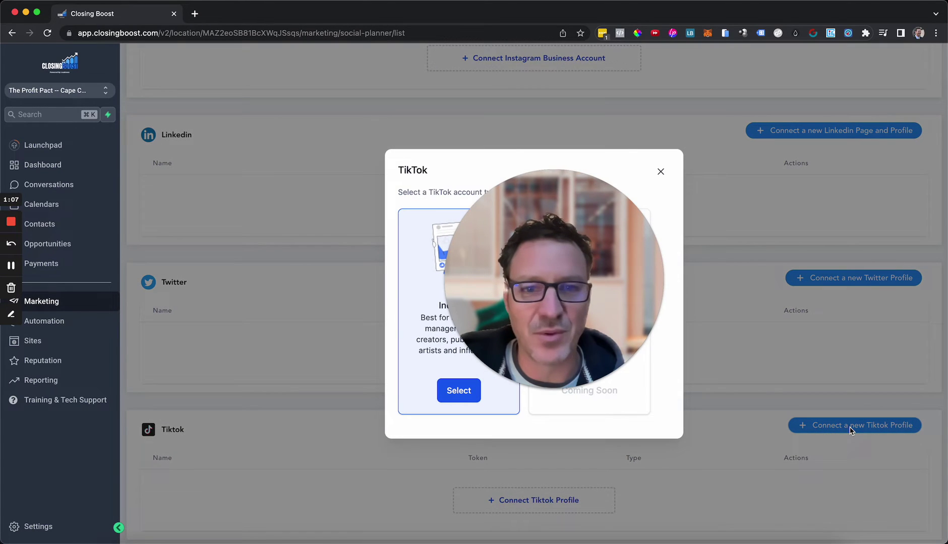
drag(536, 268, 104, 395)
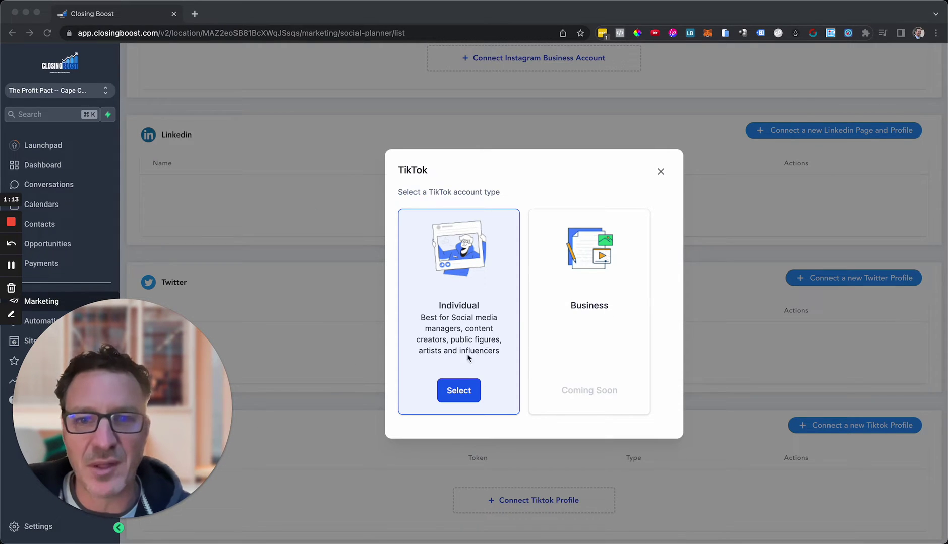
click(458, 394)
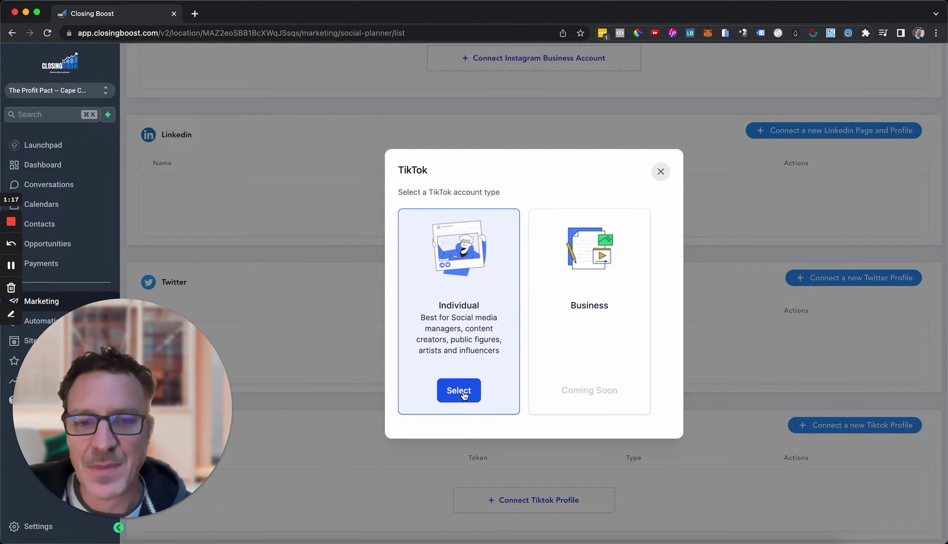
click(461, 392)
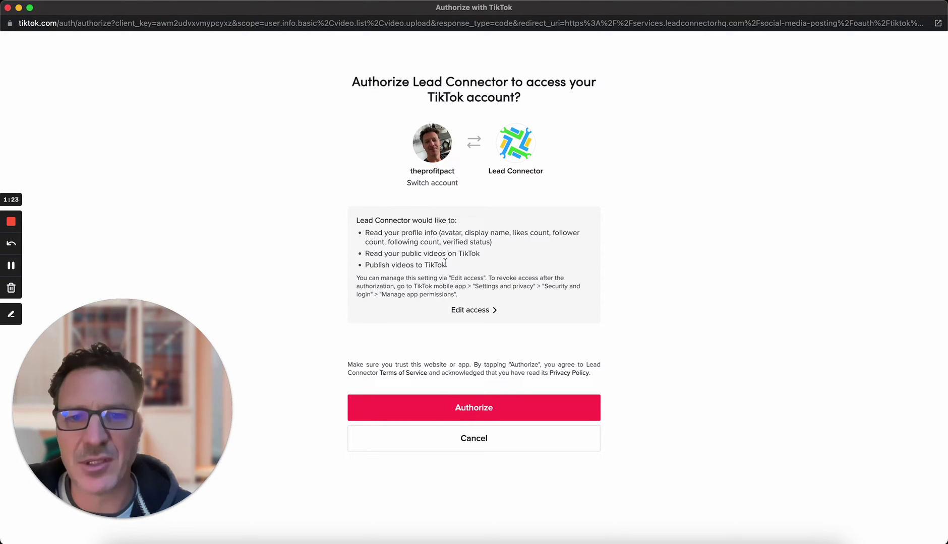
click(461, 409)
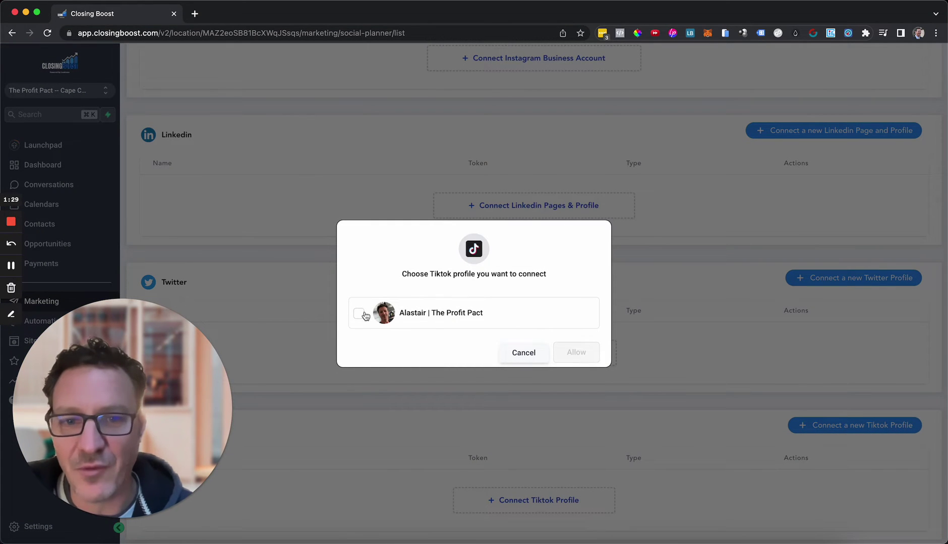
Tick the Alastair | The Profit Pact profile and allow the connection.
click(363, 315)
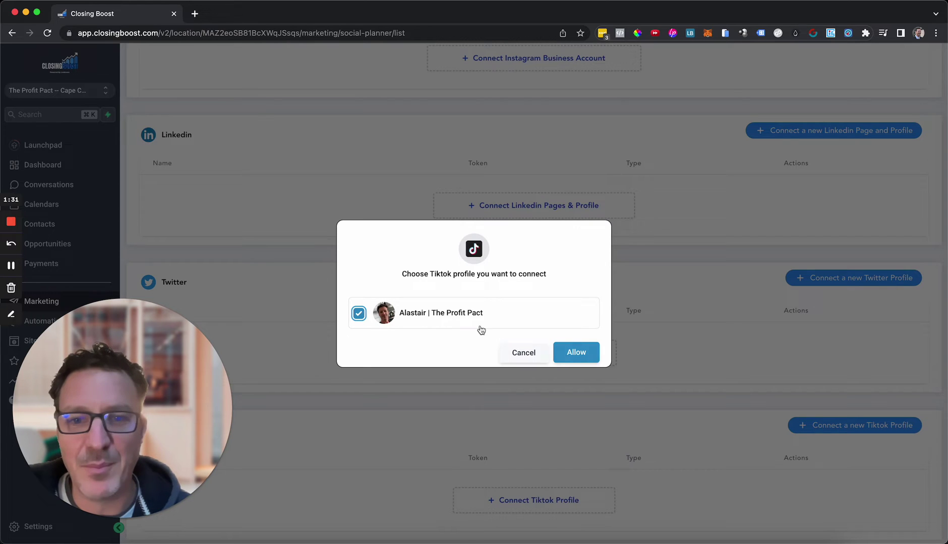
click(566, 348)
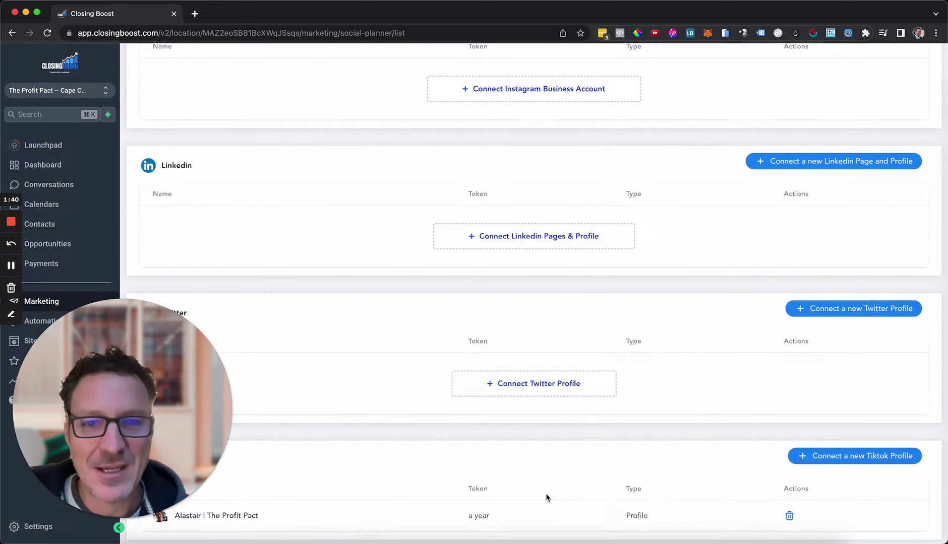
scroll(546, 498, up, 1)
scroll(546, 498, up, 5)
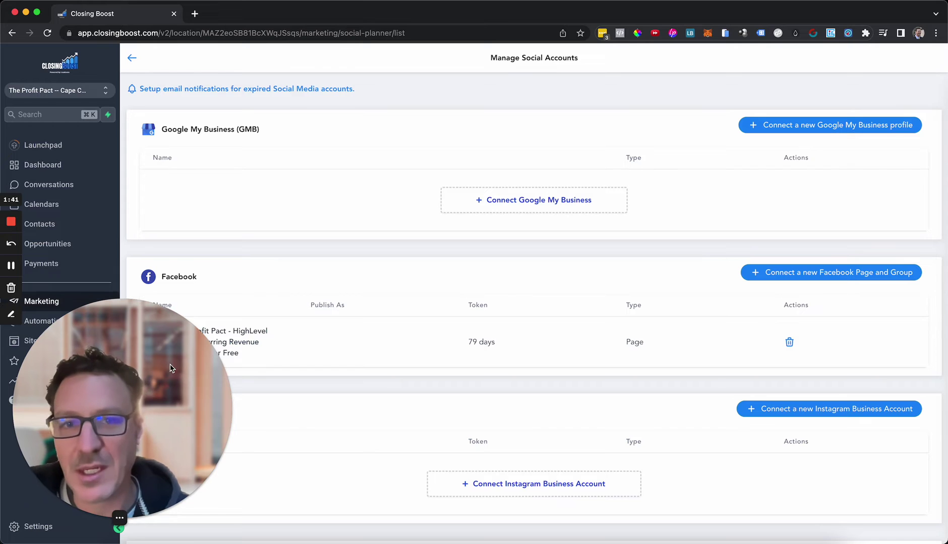
Return to the dashboard and create a blank new social post.
click(131, 61)
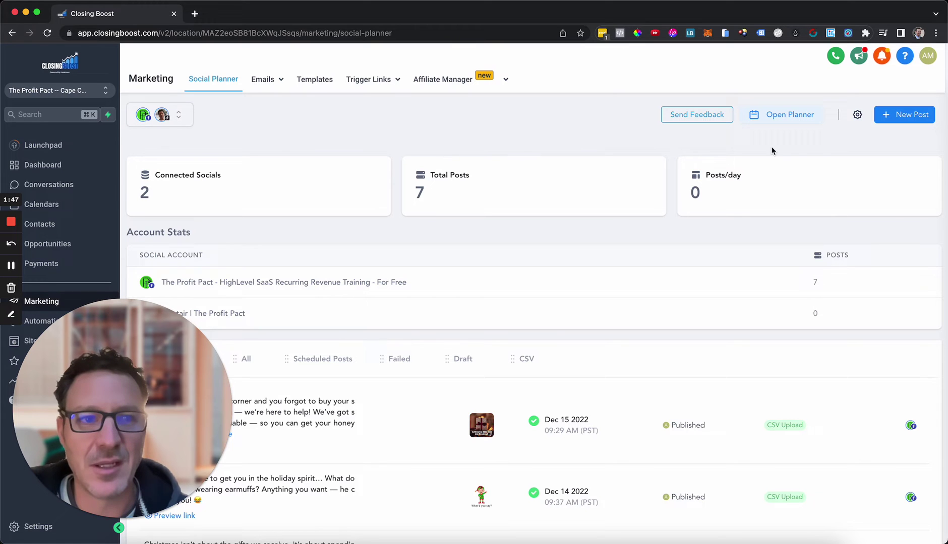
click(908, 117)
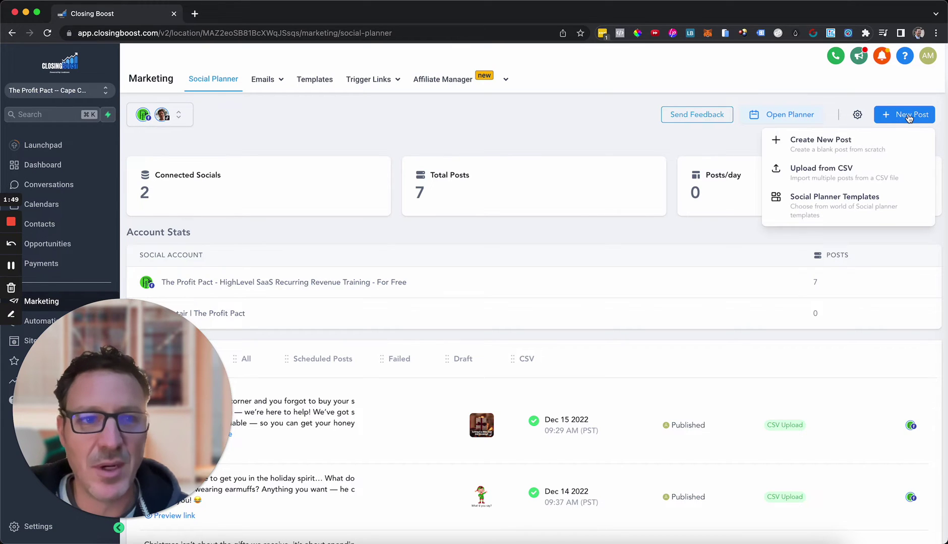
click(816, 141)
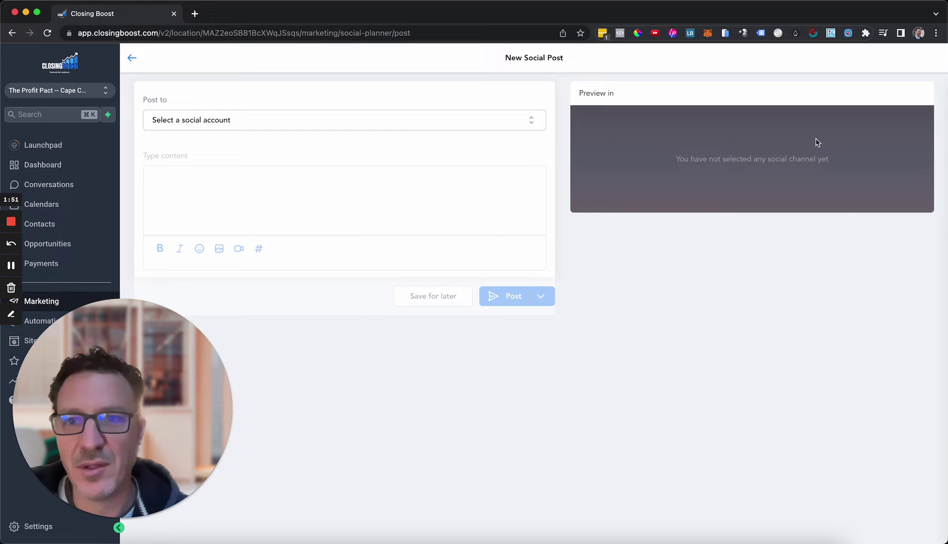
Address the post to the Profit Pact TikTok account.
click(531, 123)
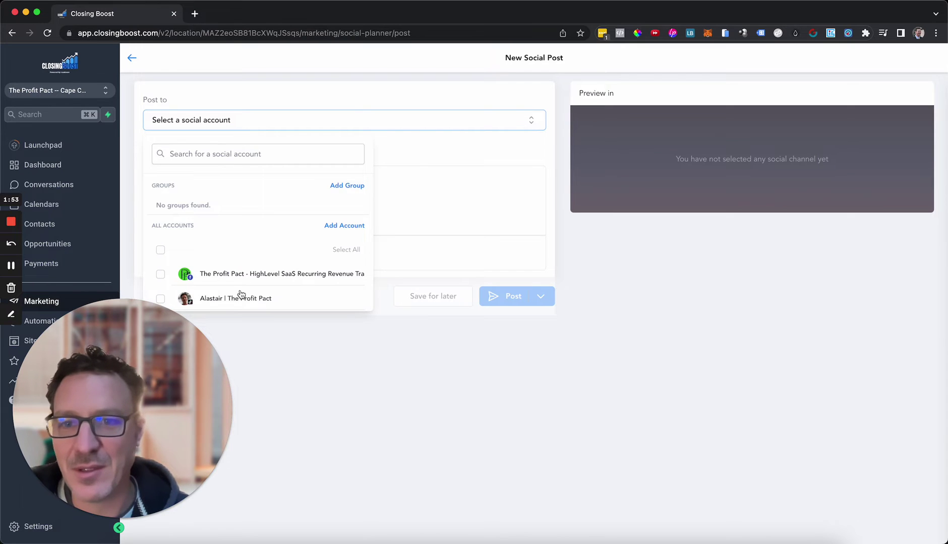
click(158, 298)
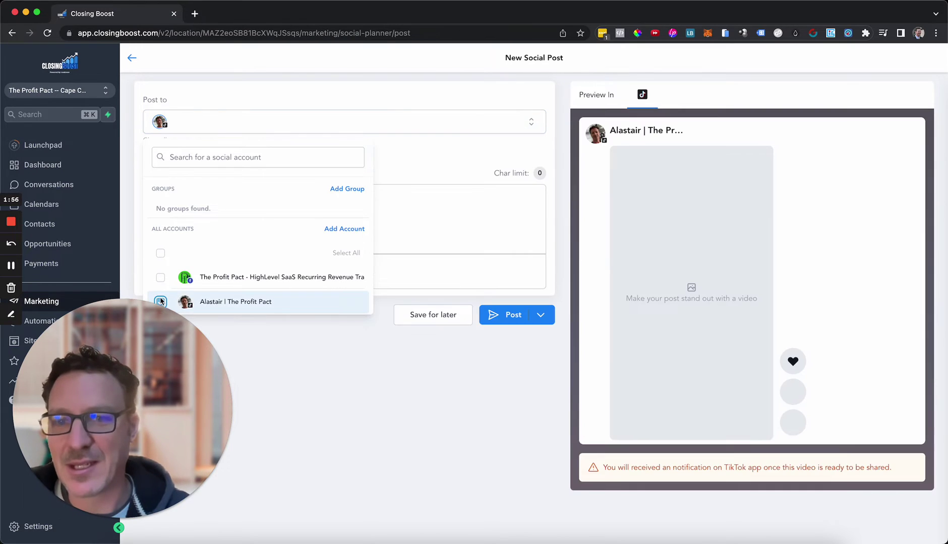
click(428, 152)
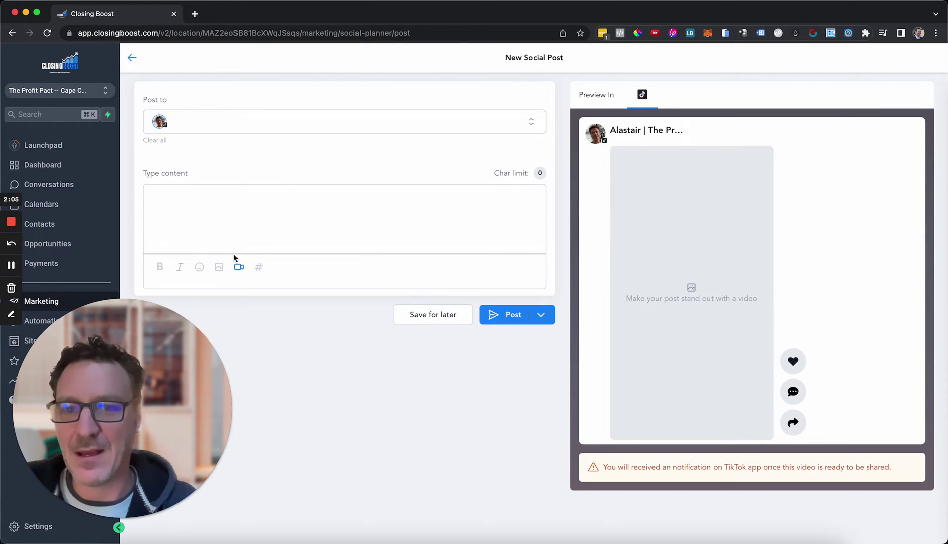
Attach the bridge video from the media library to the TikTok post.
click(240, 268)
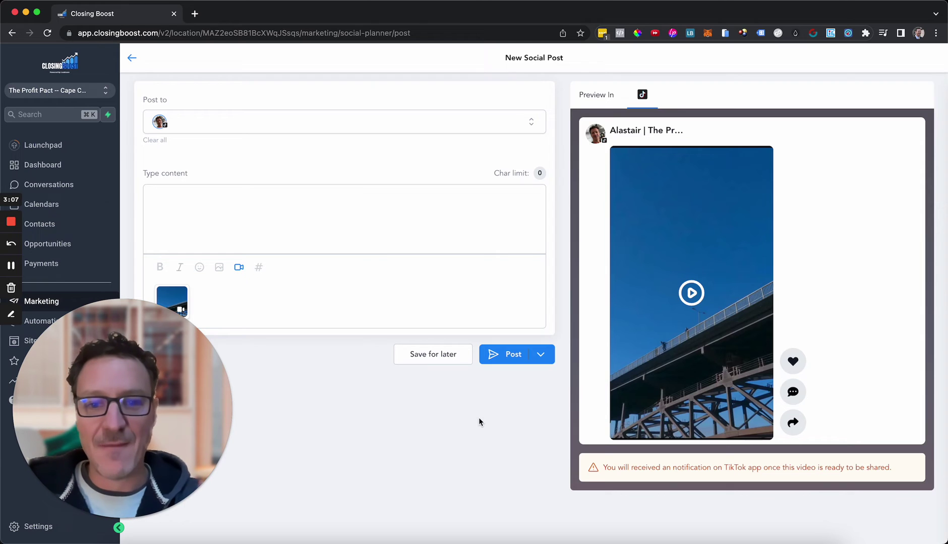
Publish the video post now so it lists as In Progress dated Dec 16 2022.
click(498, 357)
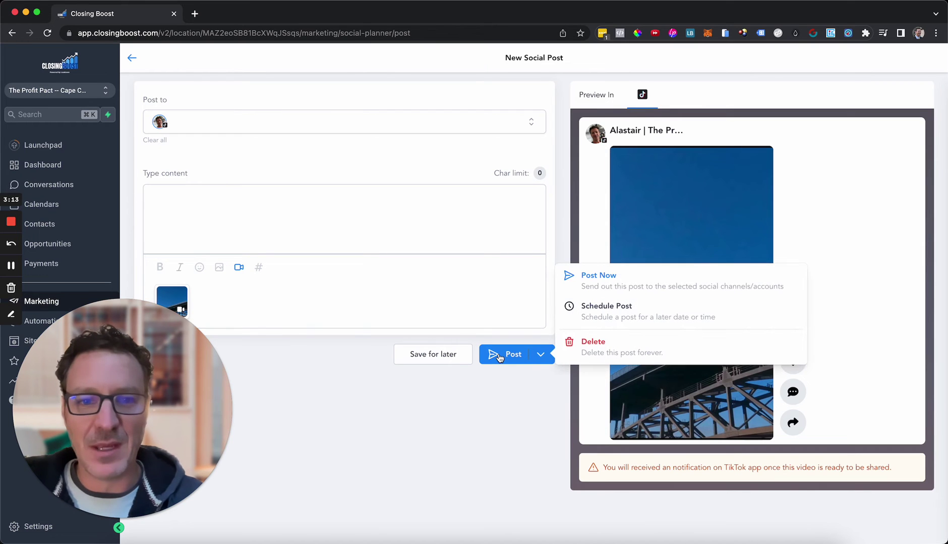
click(632, 278)
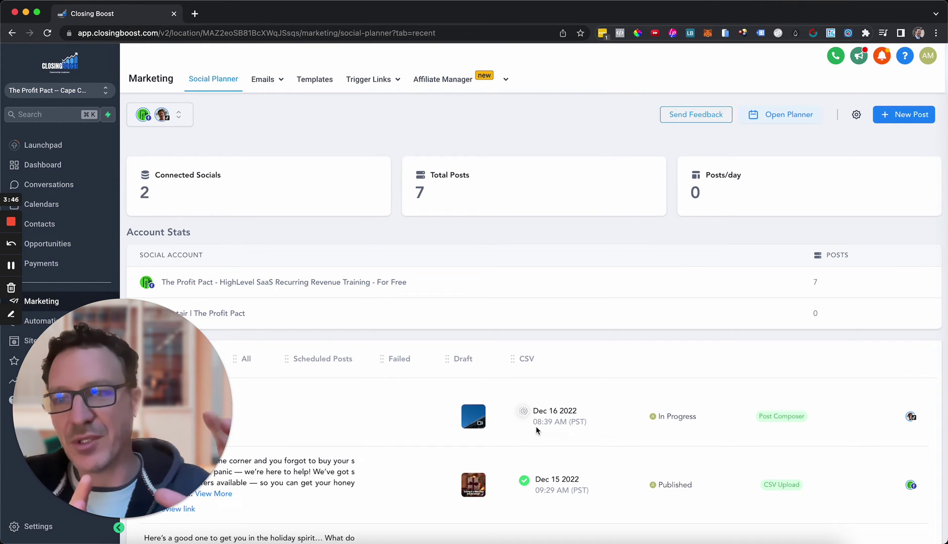
drag(162, 403, 584, 257)
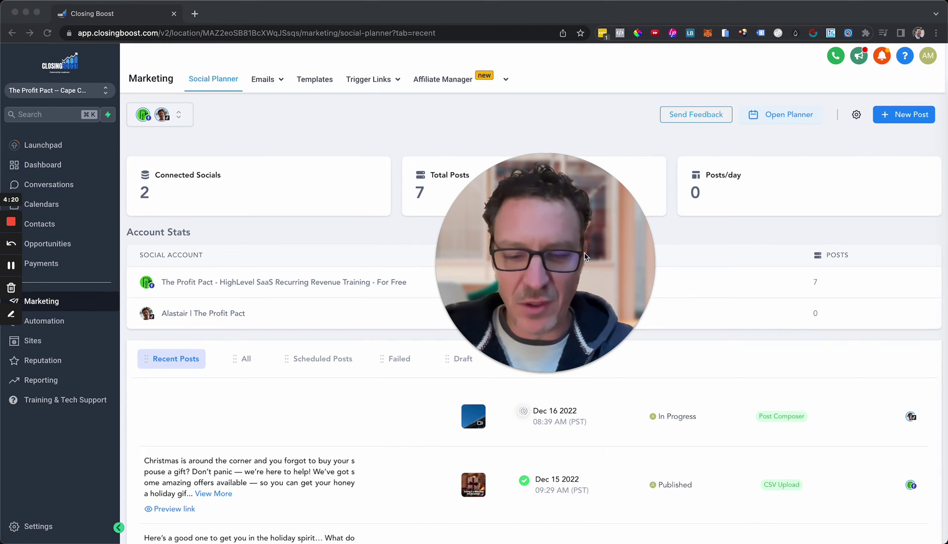
Load theprofitpact.com in a new Chrome tab.
key(super+t)
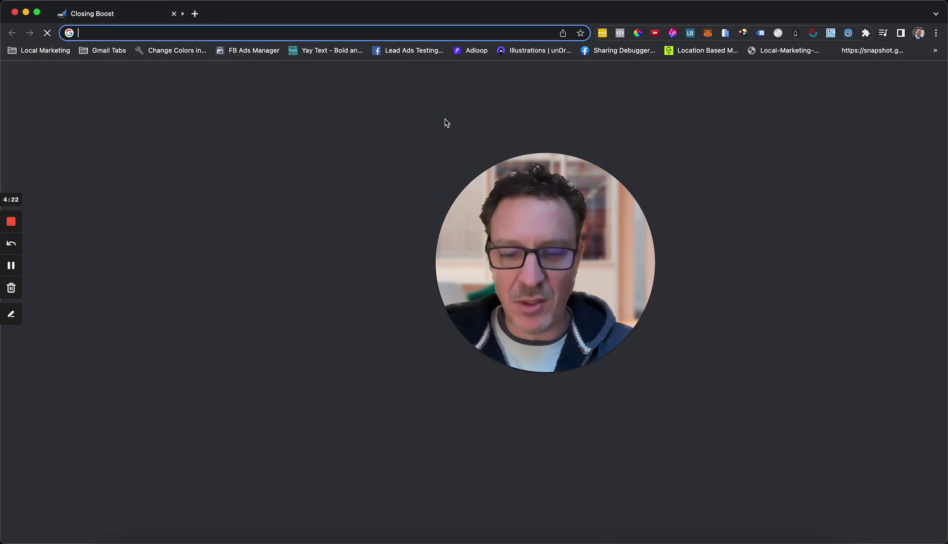
text(theprofitpact.com)
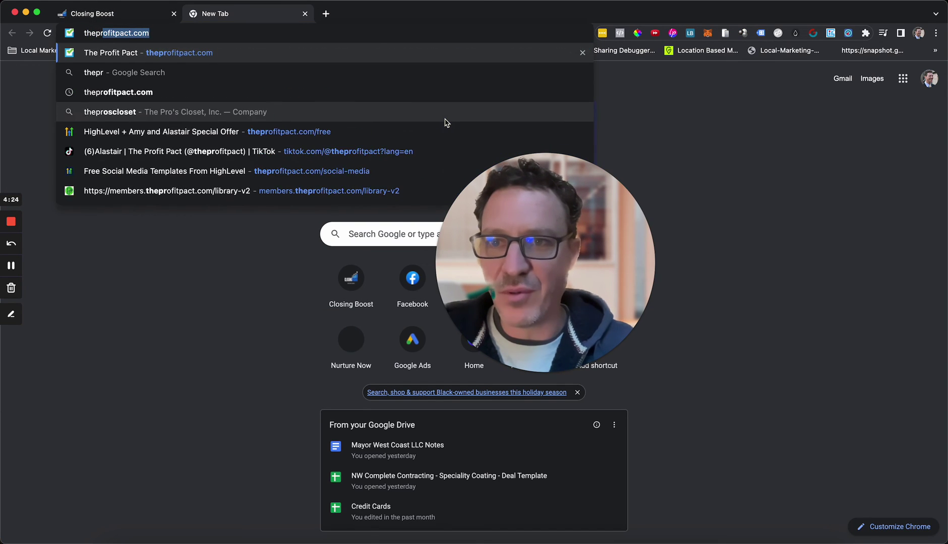
key(Return)
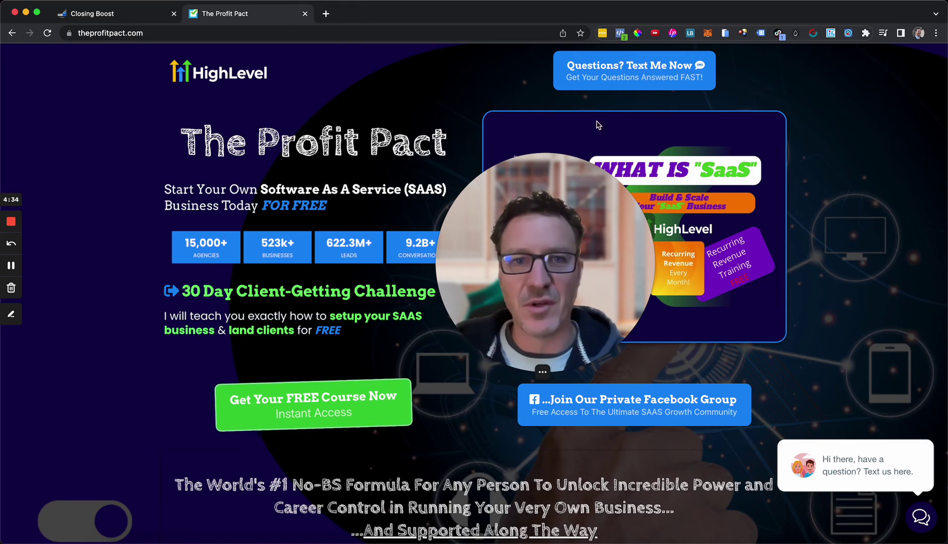
scroll(385, 500, down, 2)
scroll(385, 500, down, 5)
scroll(386, 500, down, 5)
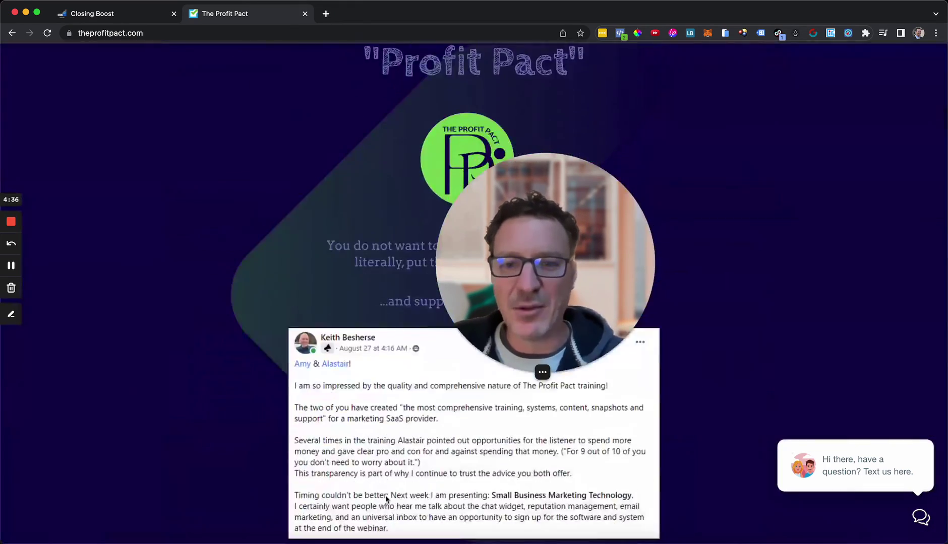
scroll(386, 500, up, 5)
scroll(385, 500, up, 5)
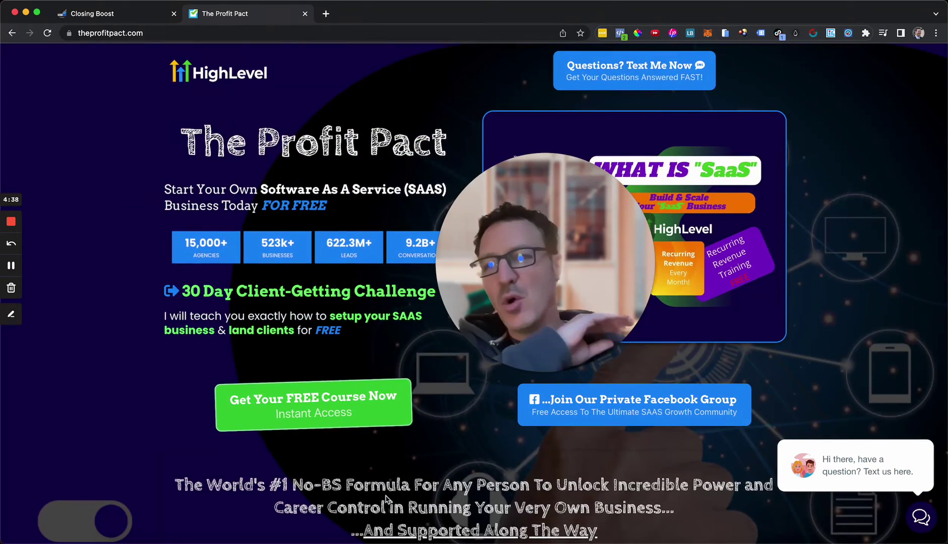